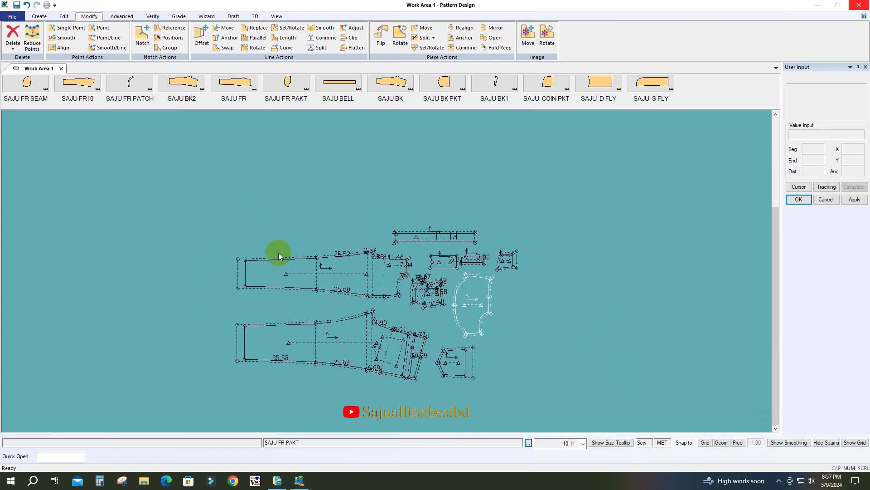
Reposition the front and back leg panels so they sit one above the other, away from the small pieces
scroll(501, 354, up, 3)
click(380, 280)
drag(379, 280, 373, 282)
scroll(295, 265, down, 4)
scroll(562, 268, down, 1)
scroll(285, 207, up, 3)
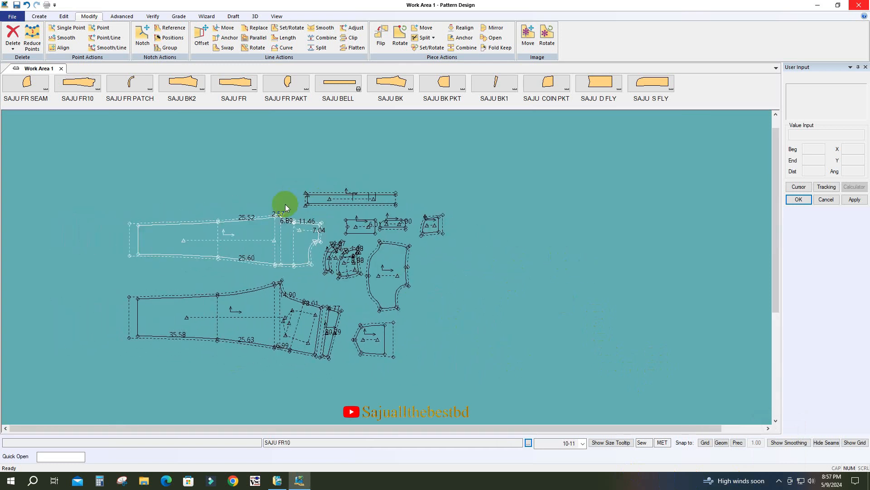
drag(272, 250, 257, 248)
drag(278, 326, 253, 321)
Move the back yoke, back pocket, small front pocket pieces and front pocket bag closer to the leg panels
click(341, 337)
drag(342, 338, 319, 337)
drag(392, 341, 370, 340)
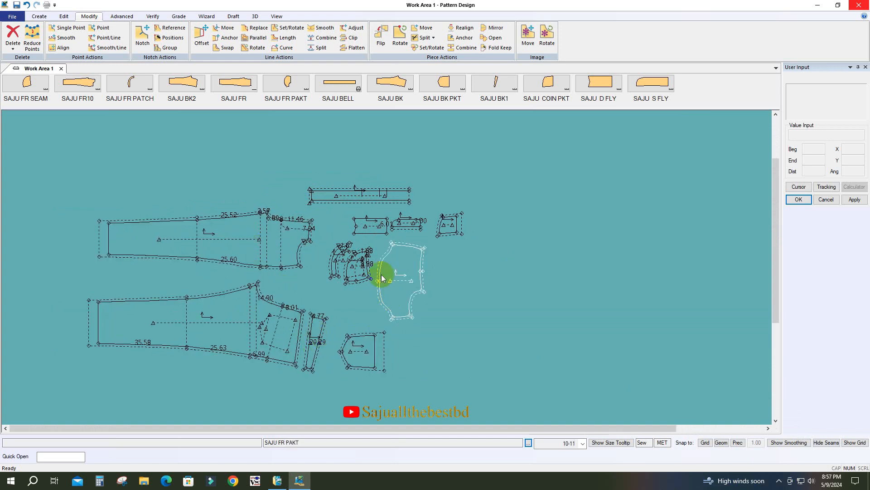
mouse_move(340, 260)
mouse_down()
mouse_move(326, 262)
mouse_move(343, 272)
mouse_move(338, 277)
mouse_up()
drag(385, 280, 374, 278)
Tidy the layout of the two fly pieces, coin pocket, front pocket bag and back pocket beside the leg panels
click(367, 225)
drag(368, 225, 389, 223)
click(394, 225)
click(441, 233)
mouse_move(441, 232)
mouse_down()
mouse_move(447, 221)
mouse_move(437, 224)
mouse_up()
click(401, 283)
drag(401, 283, 405, 281)
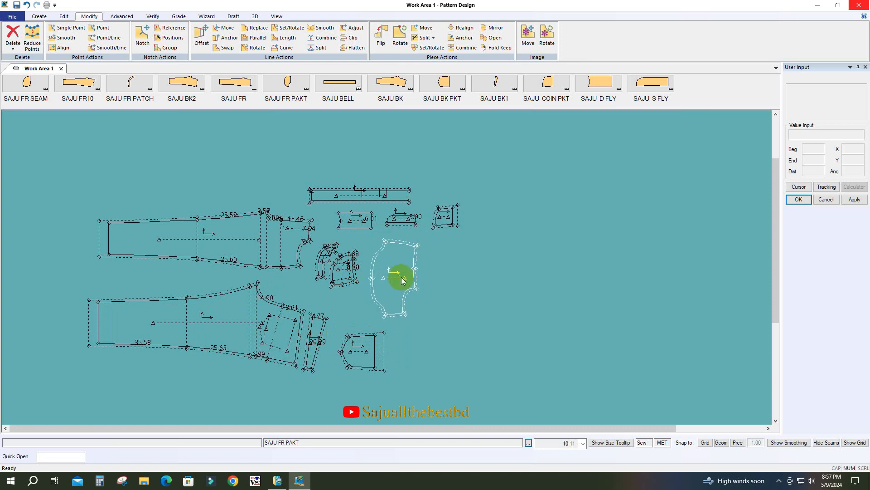
click(359, 352)
drag(360, 353, 358, 355)
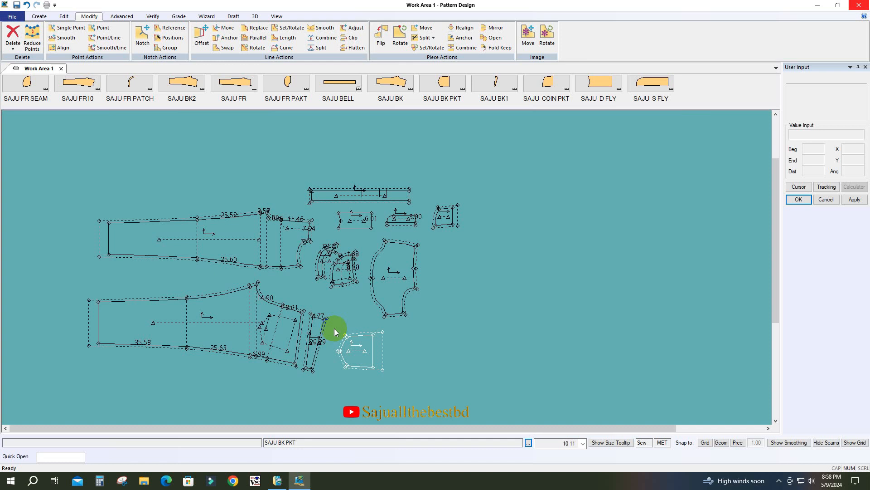
Set the user environment notation to Imperial and save the settings
click(263, 245)
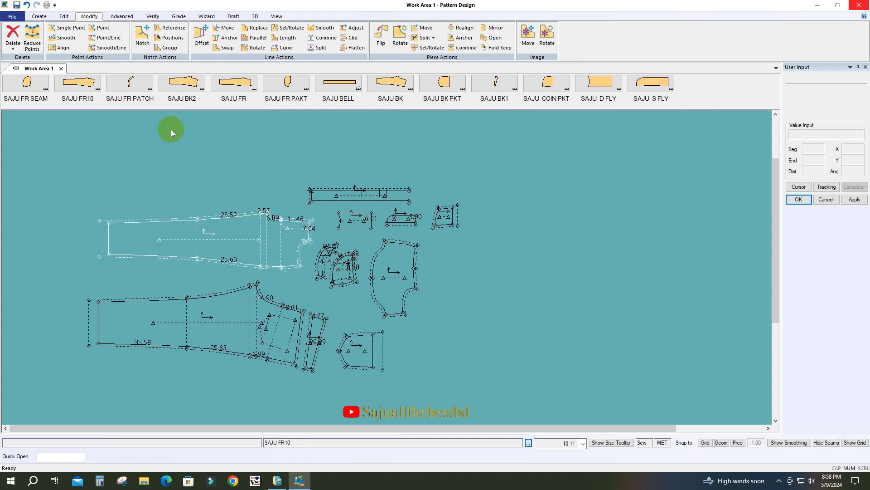
click(121, 16)
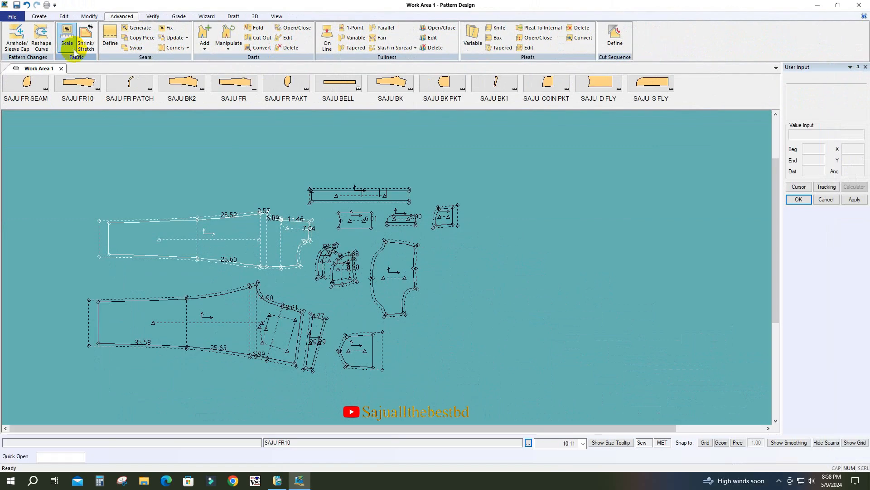
click(68, 17)
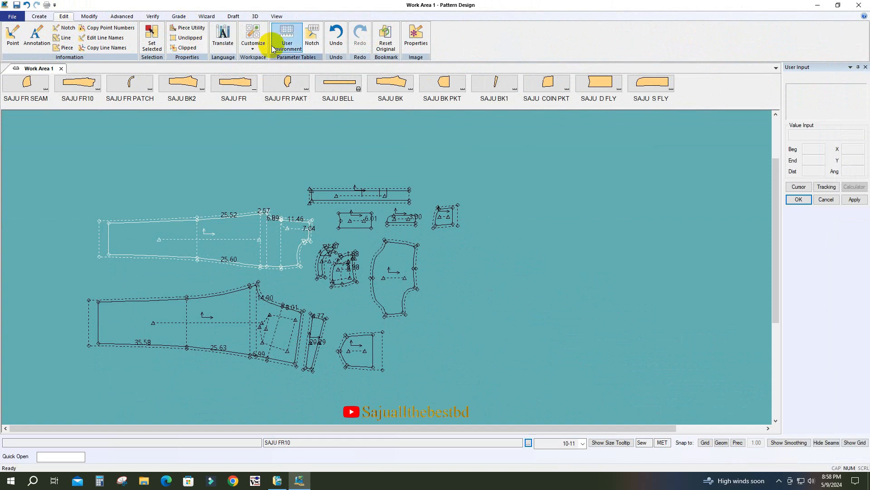
click(291, 47)
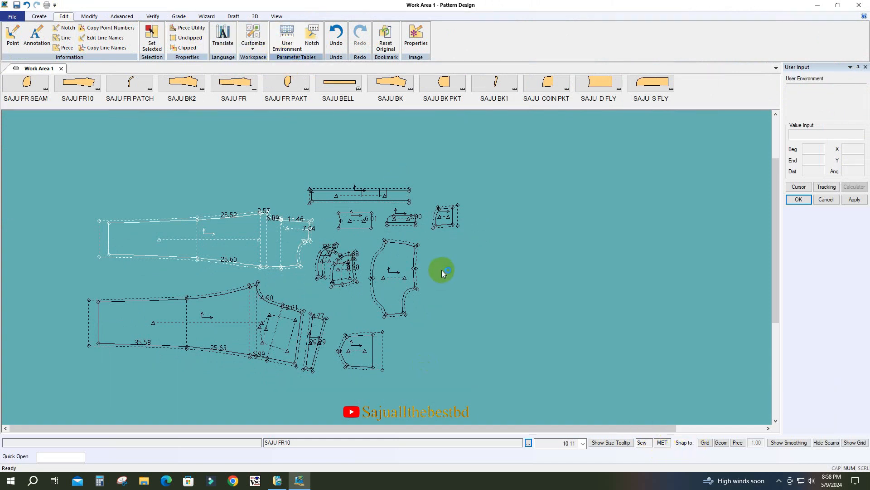
click(217, 89)
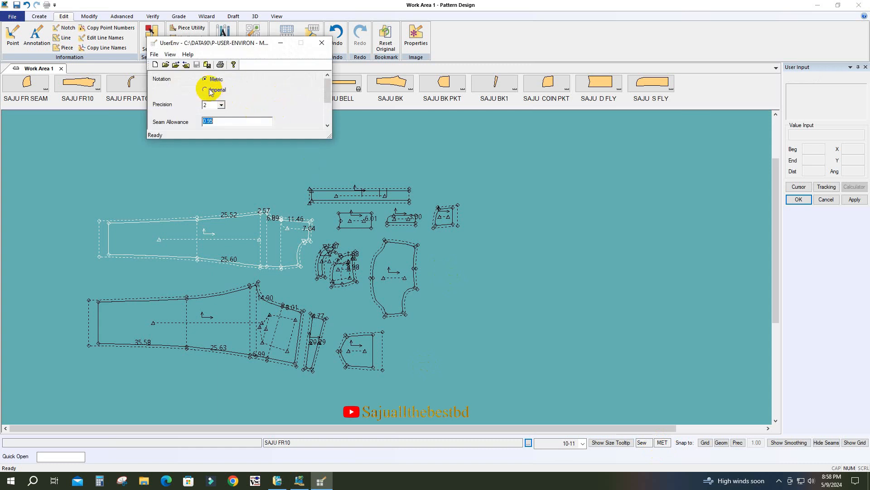
click(197, 65)
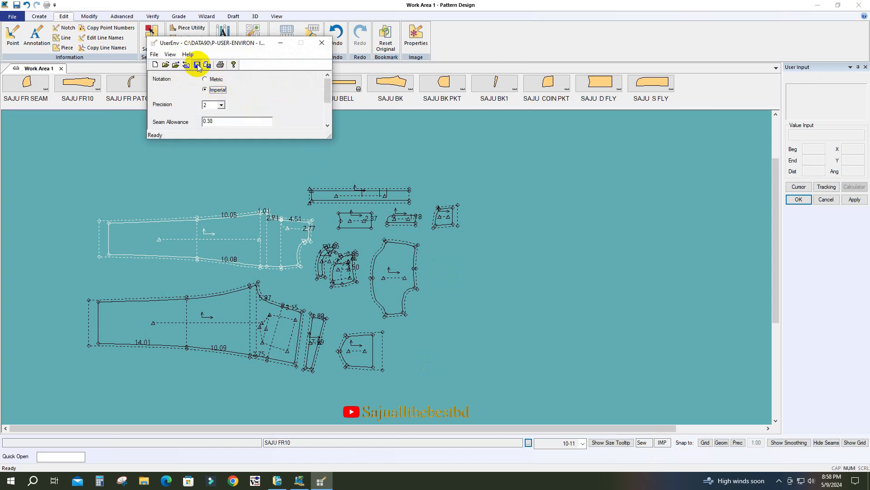
click(322, 44)
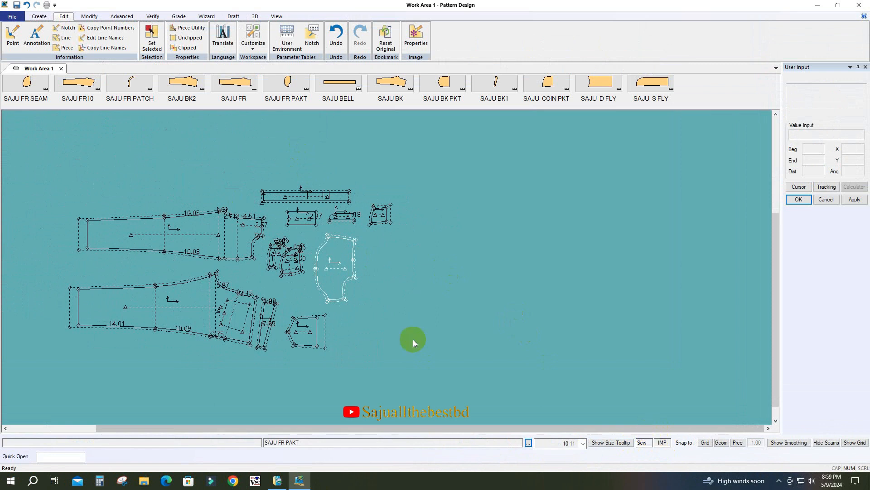
Move the front leg panel slightly so it lines up above the back leg panel
click(221, 234)
drag(221, 234, 215, 237)
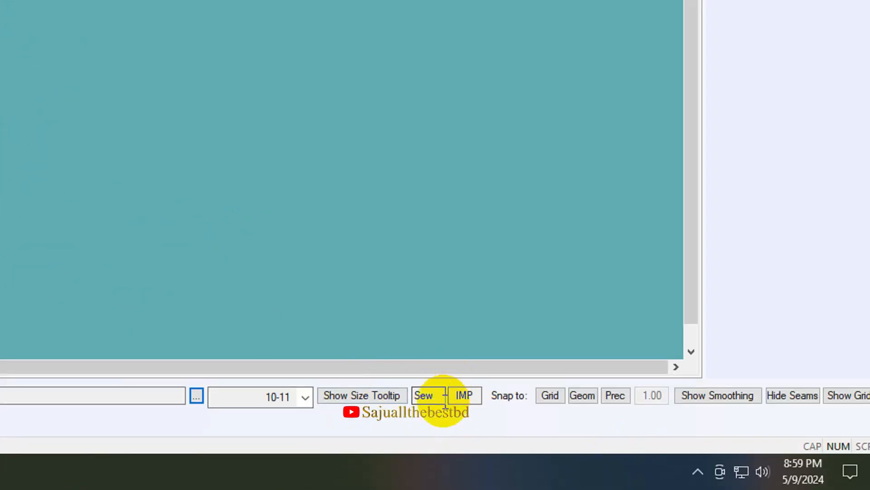
click(463, 396)
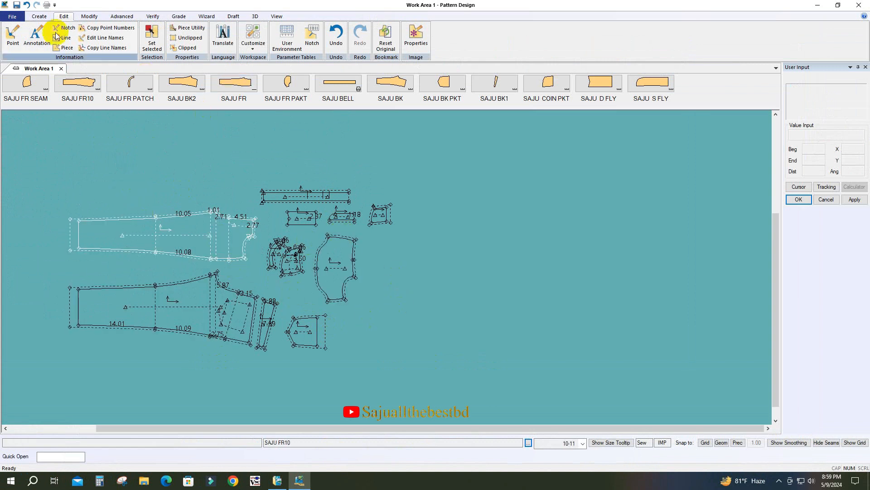
Create a rectangle piece in the empty area beside the trouser pieces, with X 100 and Y 100
click(39, 17)
click(297, 28)
drag(457, 200, 647, 321)
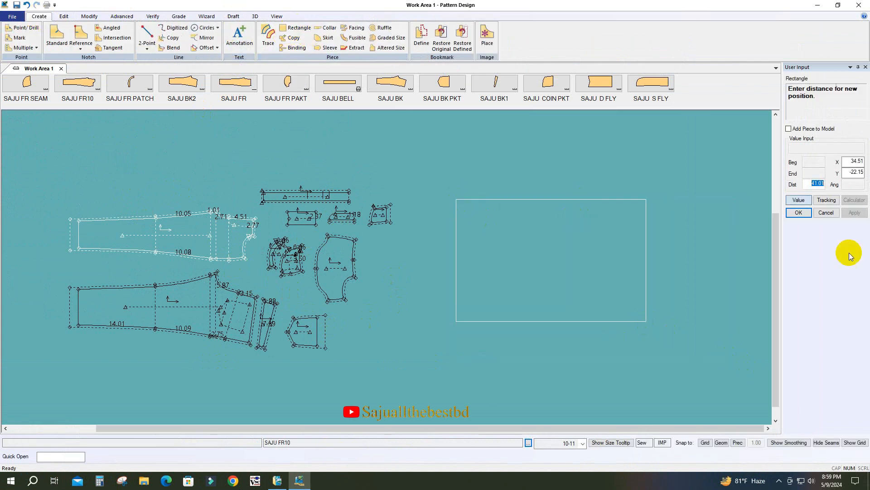
double_click(845, 163)
text(100)
double_click(854, 172)
text(100)
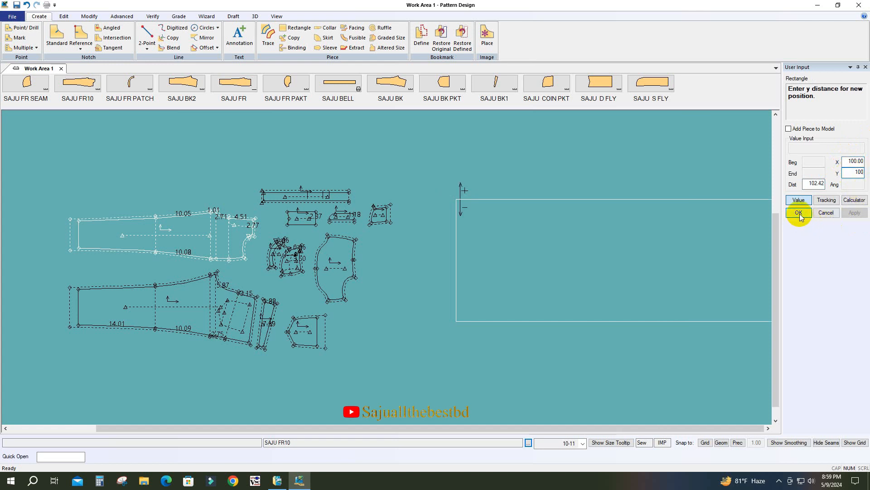
click(800, 214)
click(800, 214)
click(800, 214)
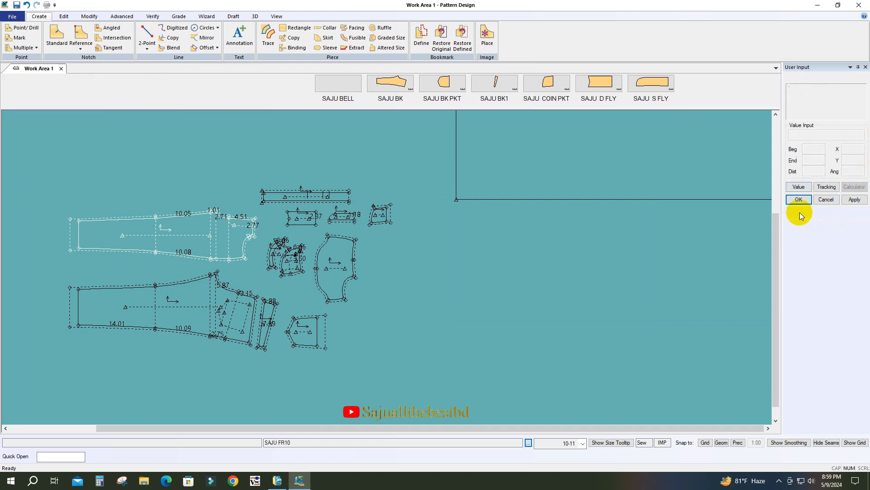
Place the new square piece in the open space next to the trouser pieces
scroll(254, 289, down, 2)
scroll(254, 290, down, 1)
drag(531, 182, 493, 323)
scroll(493, 323, down, 8)
drag(561, 242, 612, 284)
scroll(208, 246, down, 2)
scroll(509, 272, up, 3)
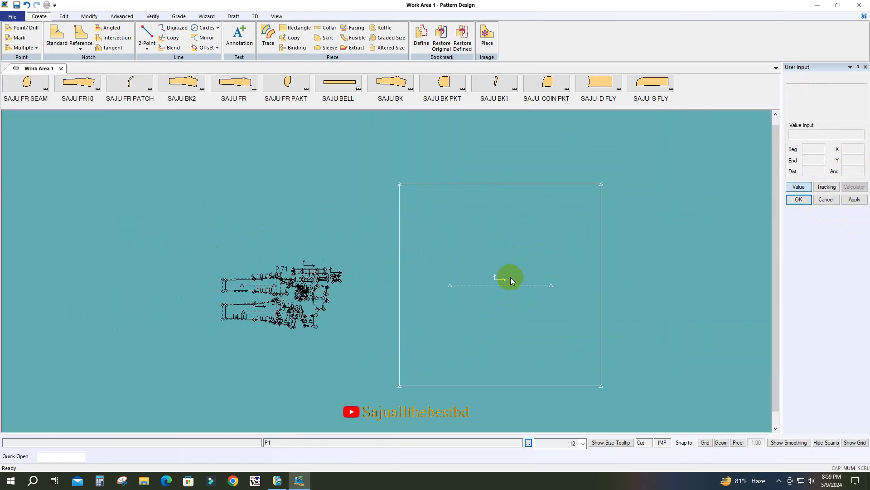
Compare the size of the square piece with the trouser pieces
scroll(261, 315, up, 6)
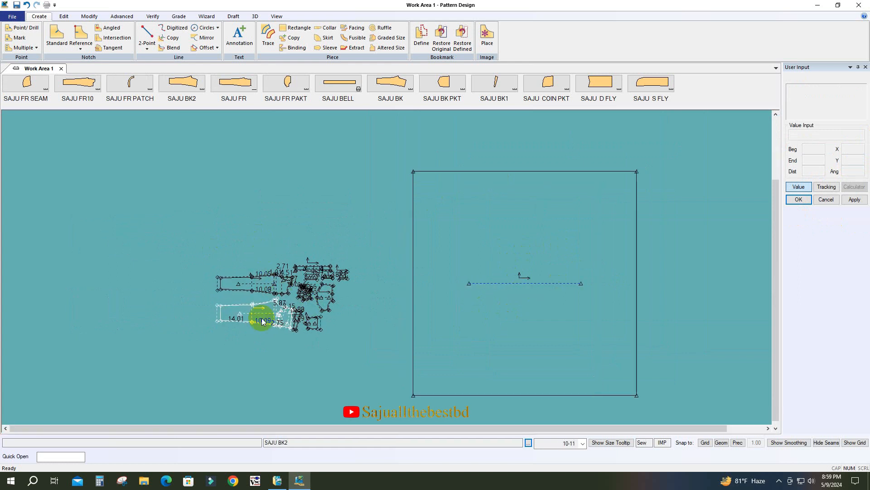
scroll(299, 298, down, 2)
scroll(301, 301, down, 1)
click(520, 285)
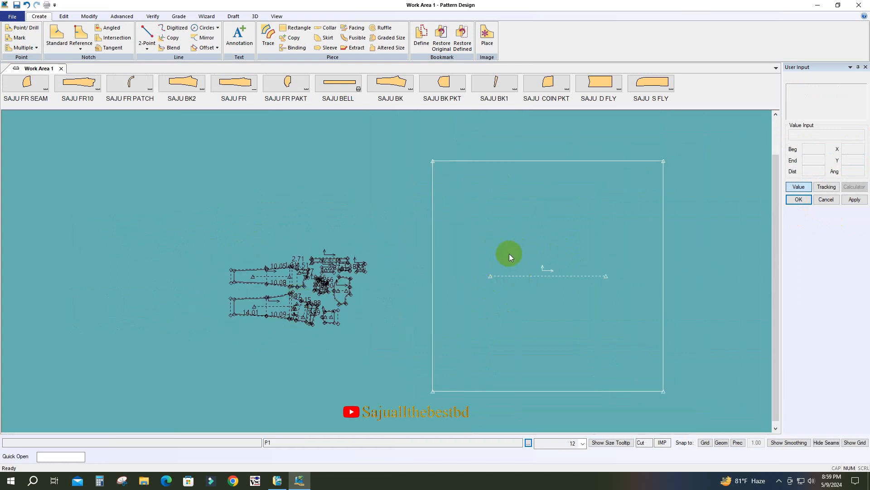
scroll(295, 281, down, 4)
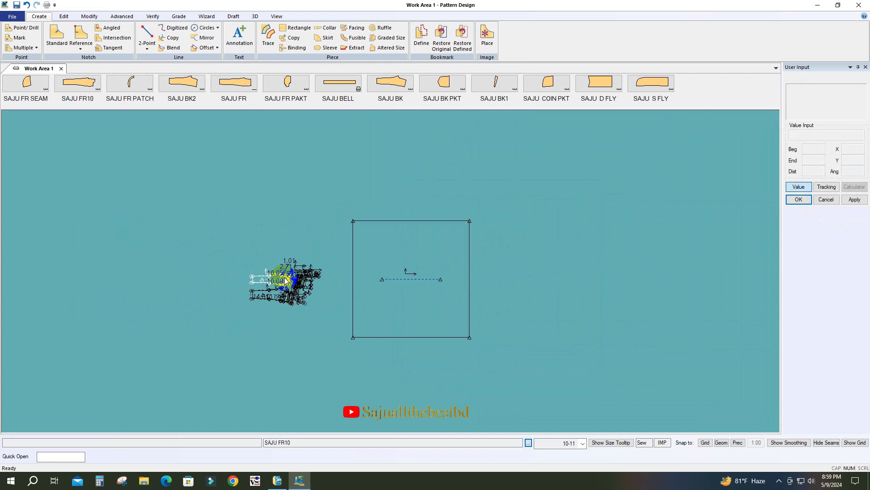
scroll(426, 279, down, 4)
click(446, 286)
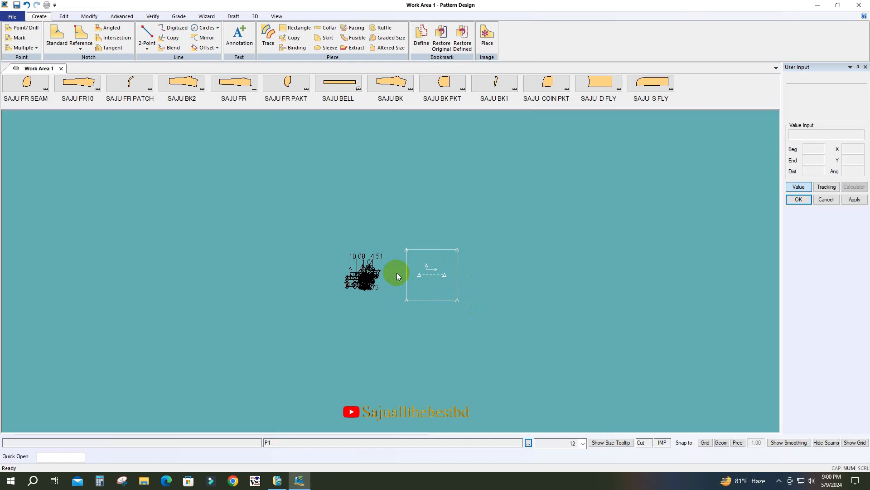
scroll(444, 272, up, 5)
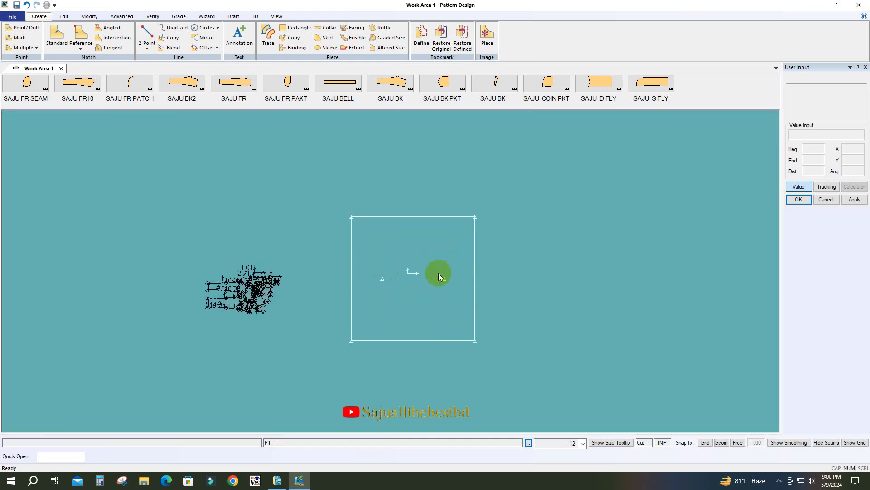
Measure the line lengths of the square's upper and right edges
click(153, 17)
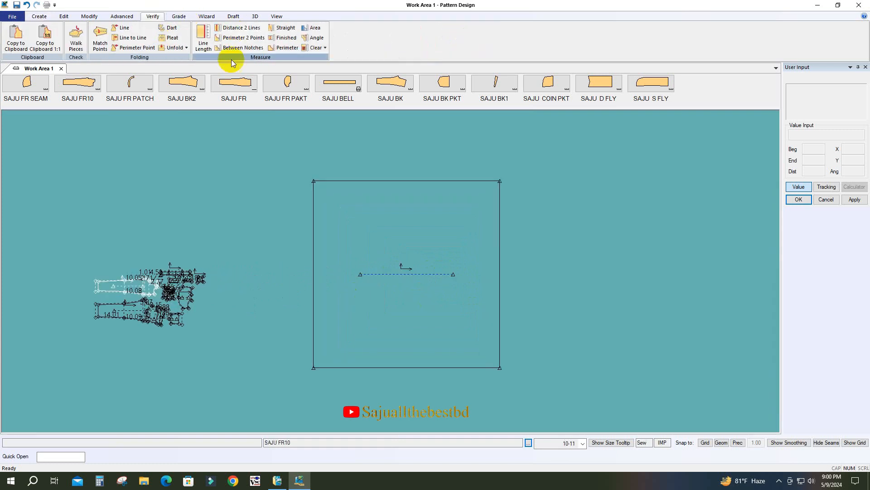
click(206, 46)
click(431, 181)
click(504, 244)
right_click(550, 224)
right_click(556, 223)
Reposition the measured square piece in the middle of the work area
click(447, 242)
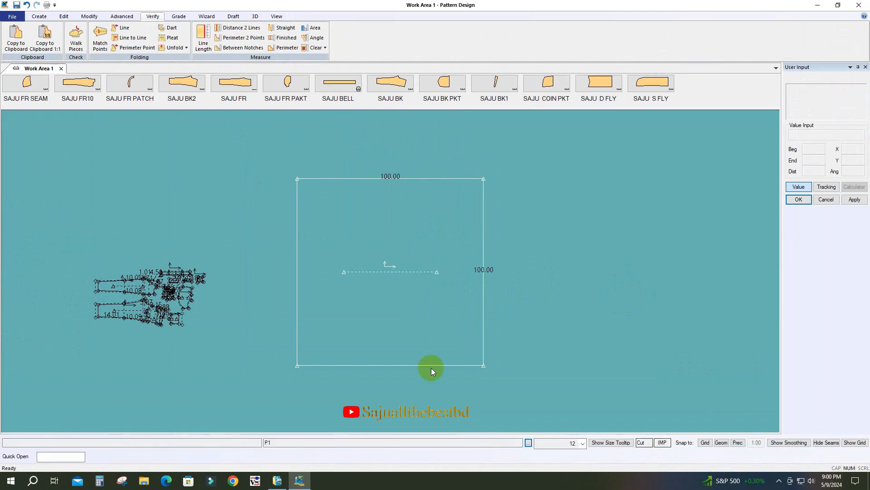
mouse_move(391, 270)
mouse_down()
mouse_move(375, 262)
mouse_move(383, 266)
mouse_up()
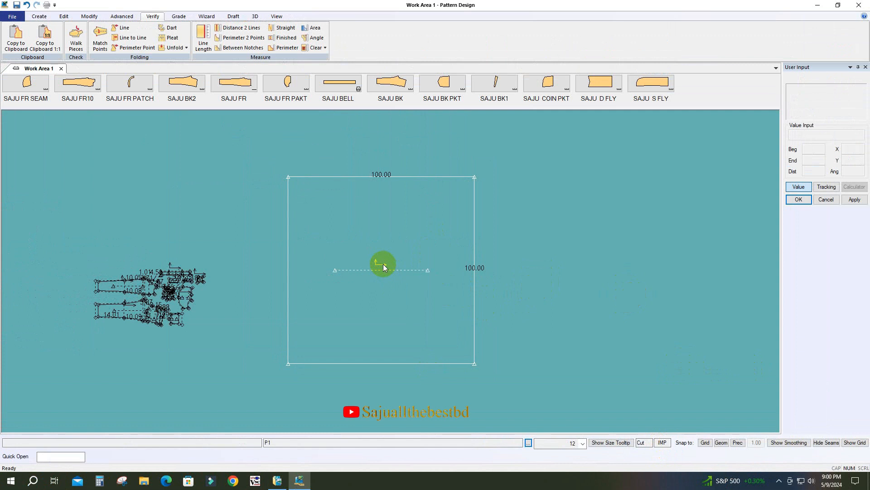
drag(383, 264, 405, 267)
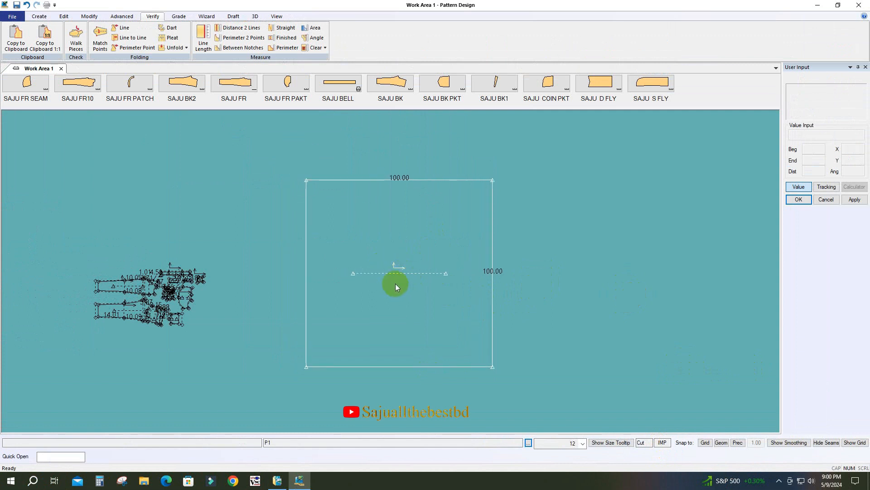
drag(408, 280, 405, 283)
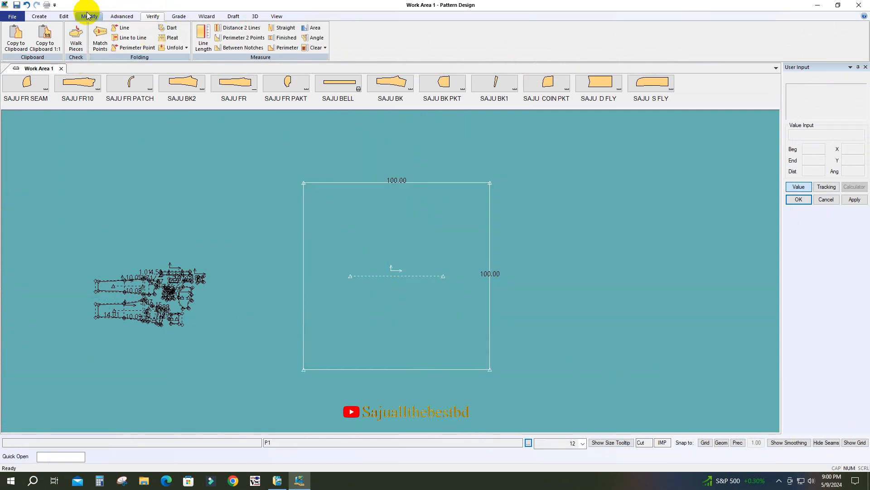
Set the user environment notation to Metric and save the settings
click(64, 17)
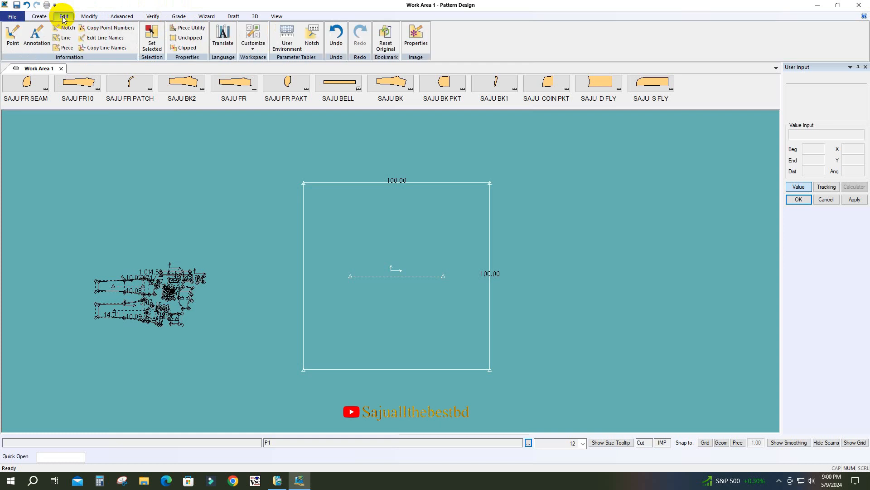
click(290, 45)
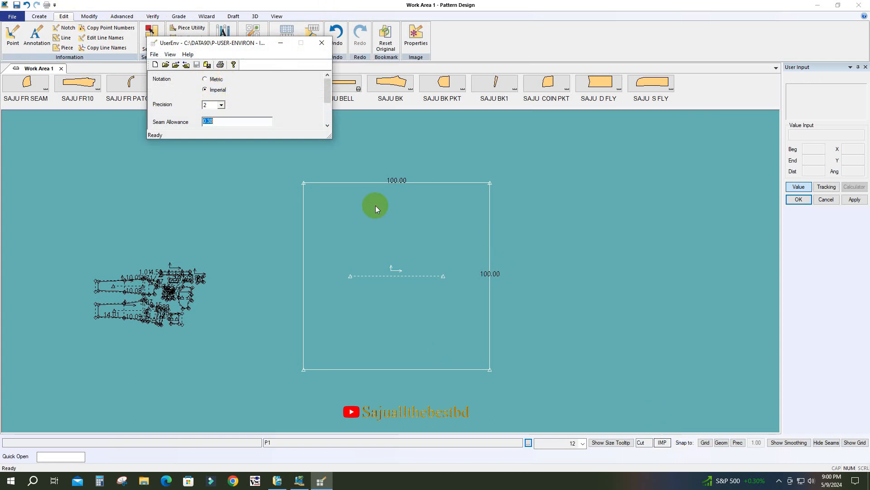
click(204, 79)
click(198, 67)
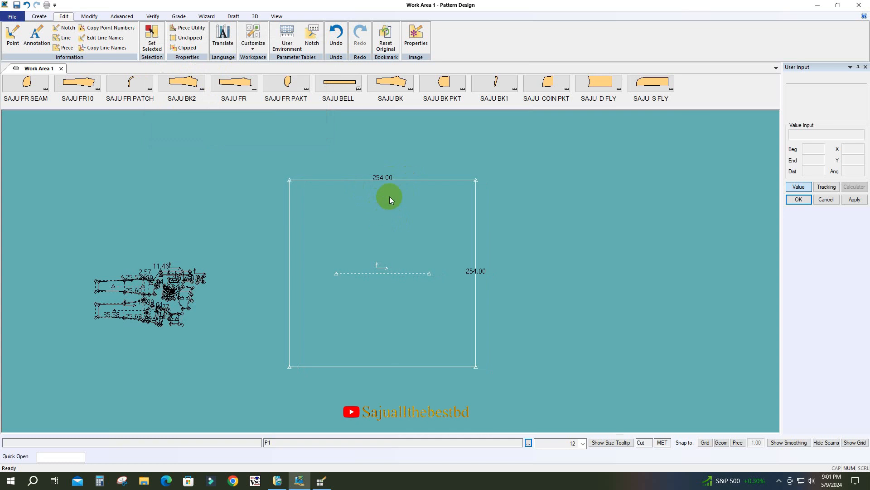
Shift the square piece slightly farther from the trouser pieces
click(382, 207)
click(383, 204)
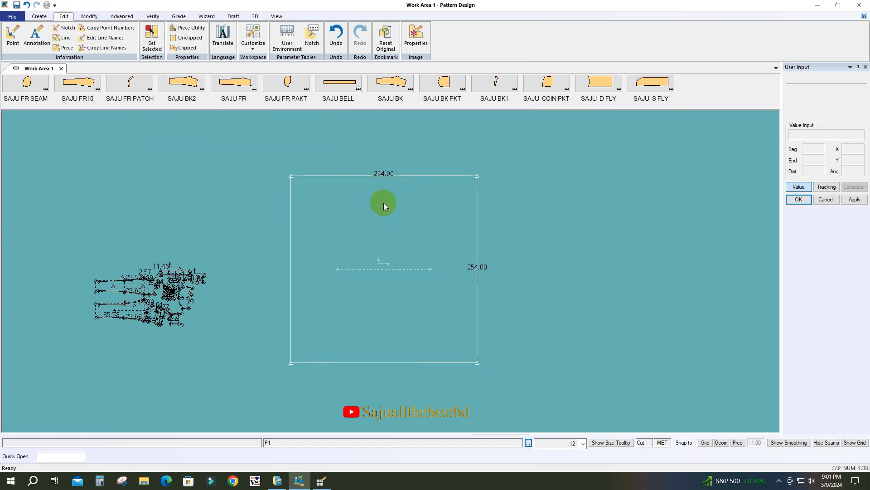
click(389, 209)
click(394, 218)
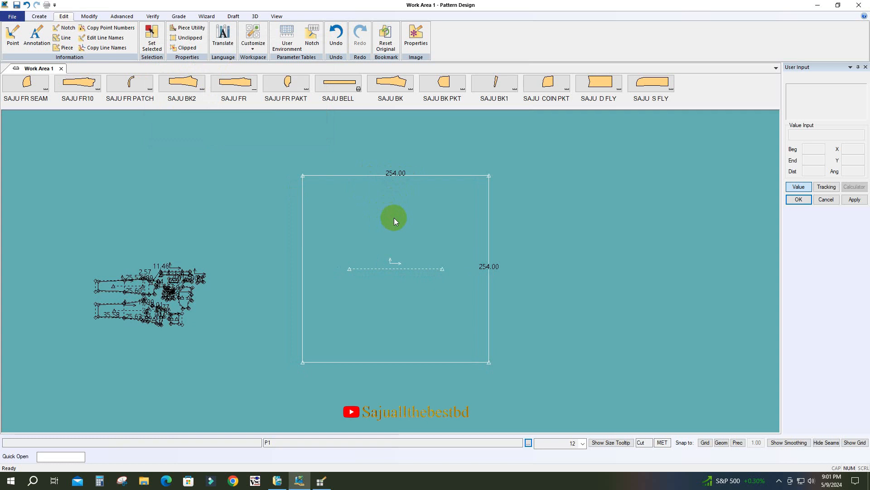
click(410, 247)
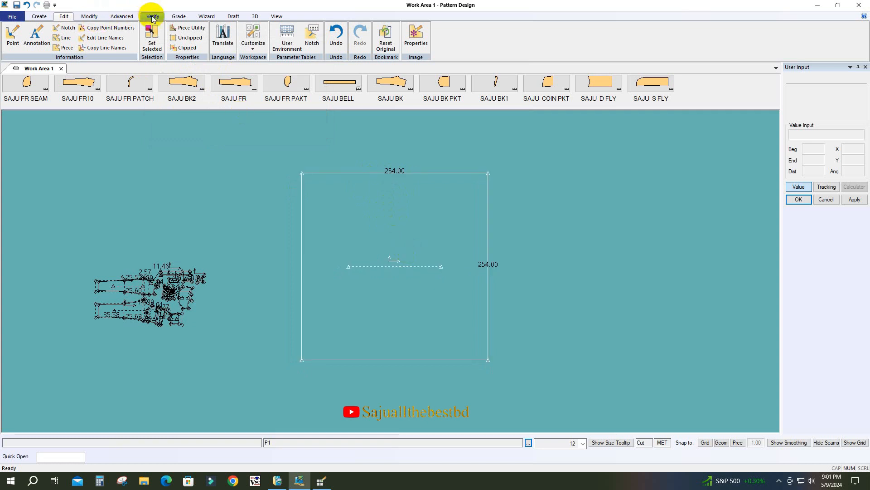
Scale the square piece by 39.37 percent in both the X and Y directions
click(118, 16)
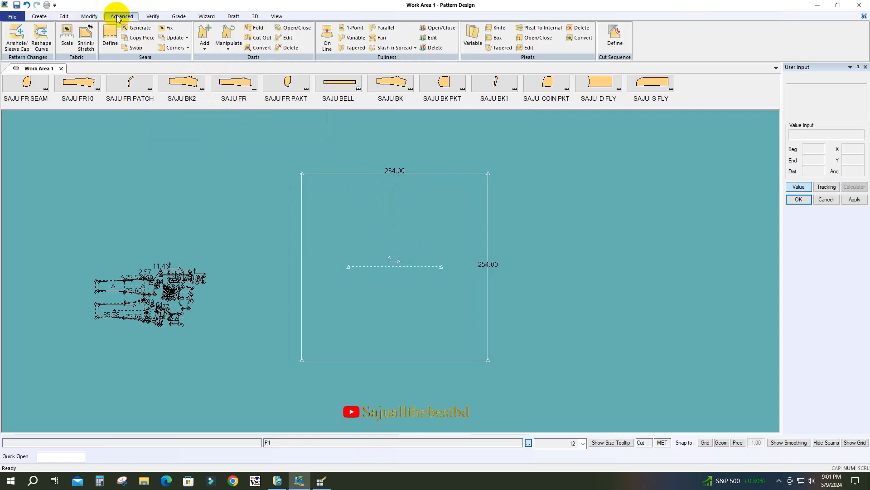
click(67, 35)
click(810, 163)
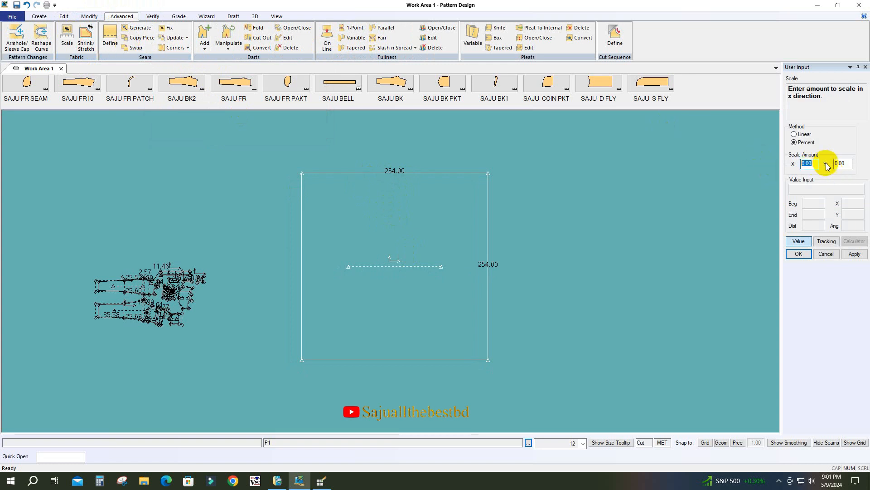
text(39.37)
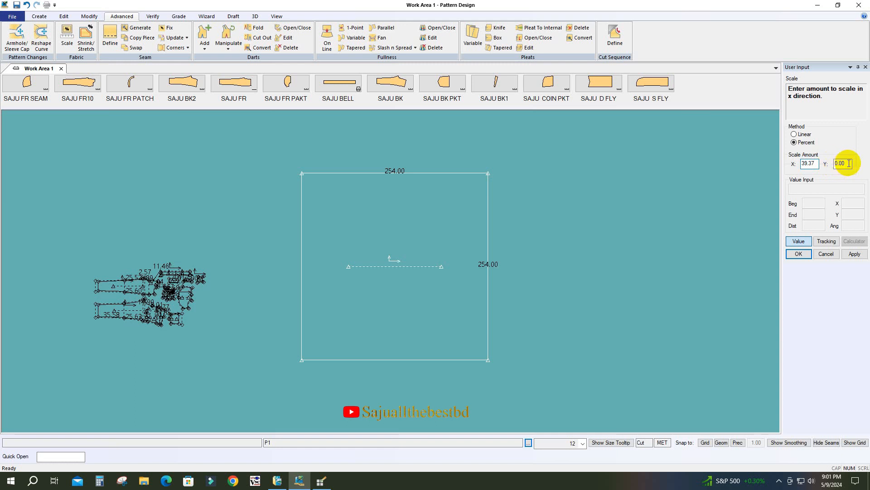
click(837, 163)
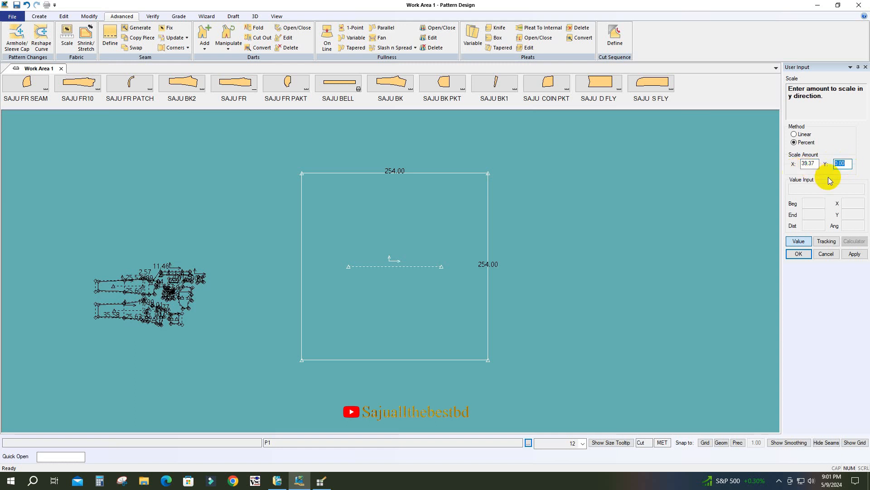
click(814, 164)
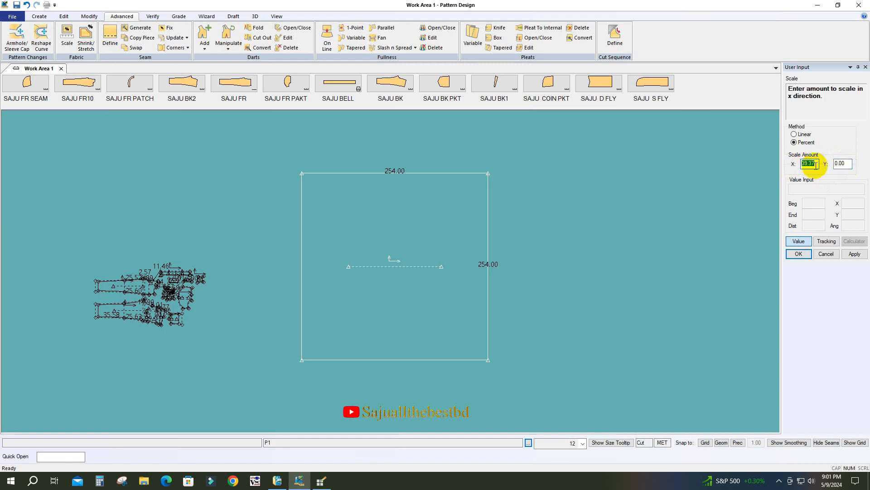
click(816, 164)
double_click(812, 163)
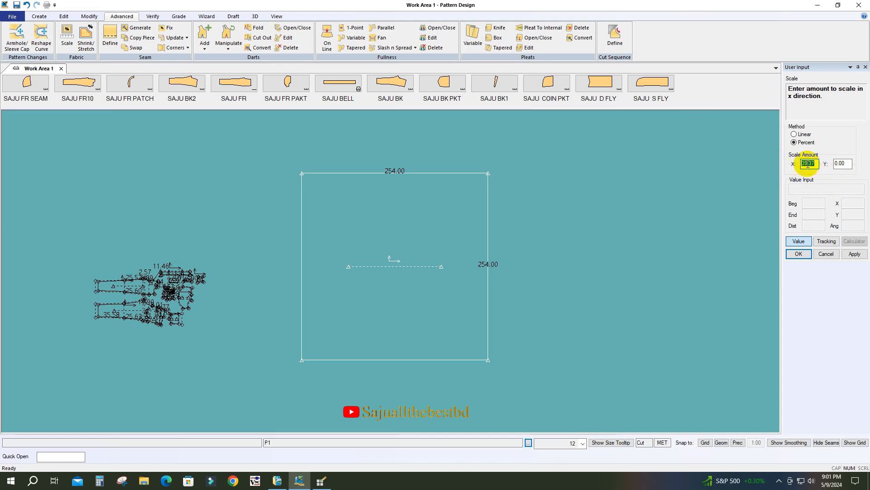
click(847, 163)
text(39.37)
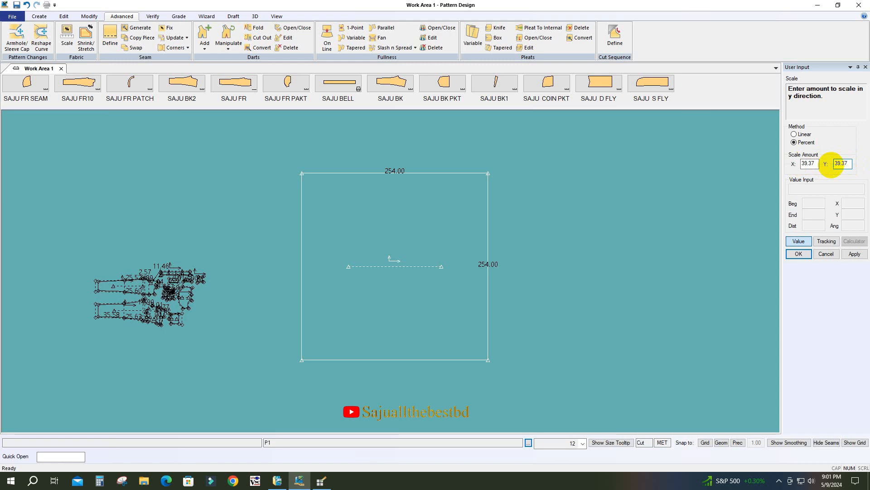
click(420, 245)
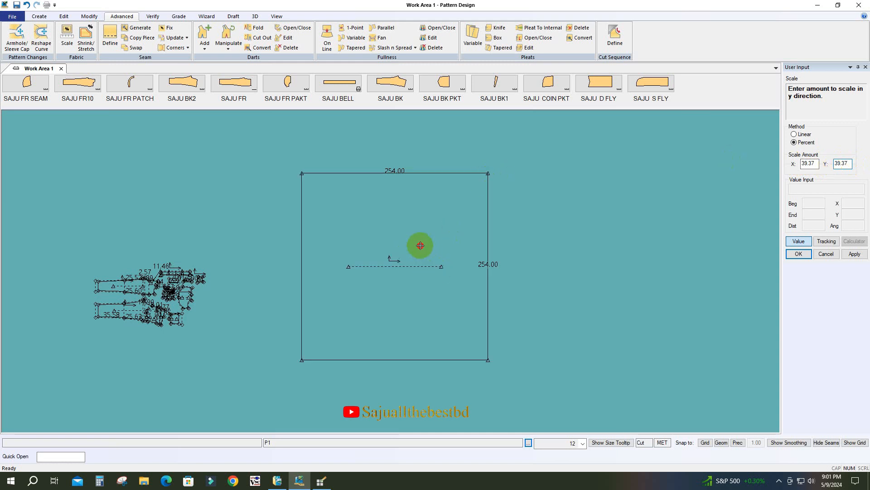
right_click(421, 245)
click(408, 247)
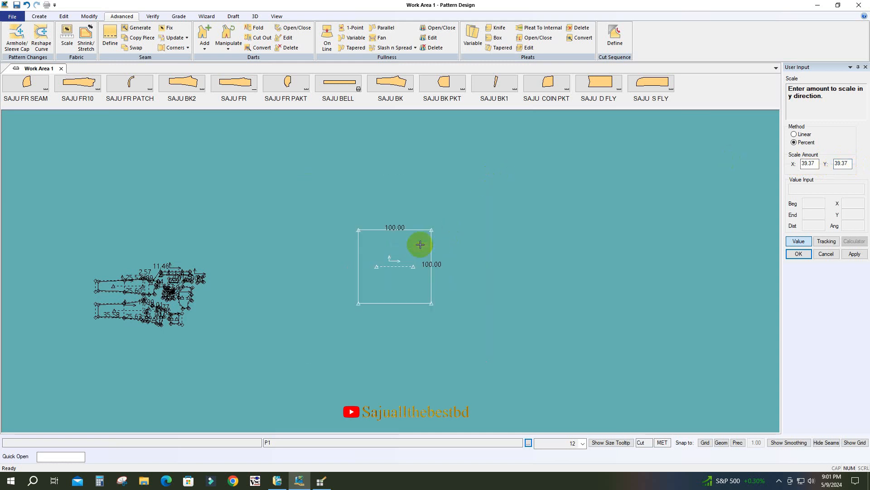
Reposition the scaled square piece near the middle of the work area
scroll(419, 254, up, 3)
scroll(404, 251, up, 3)
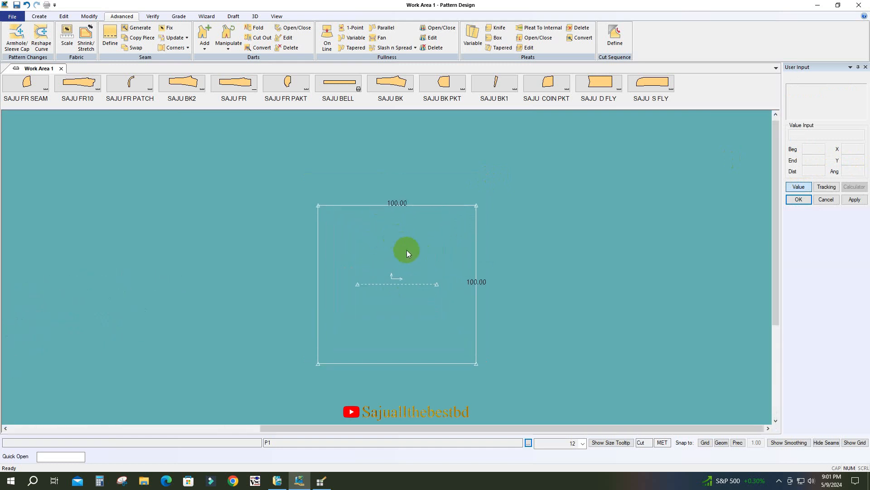
middle_drag(405, 250, 408, 230)
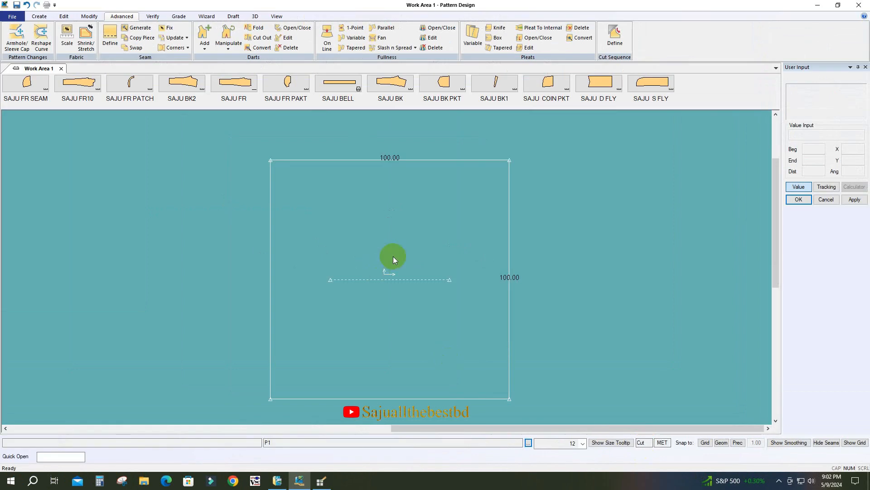
drag(393, 257, 389, 251)
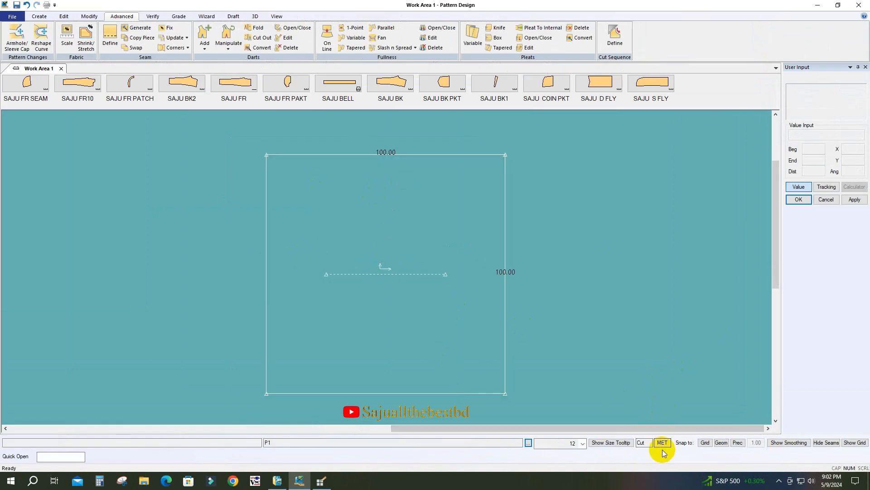
drag(427, 249, 428, 243)
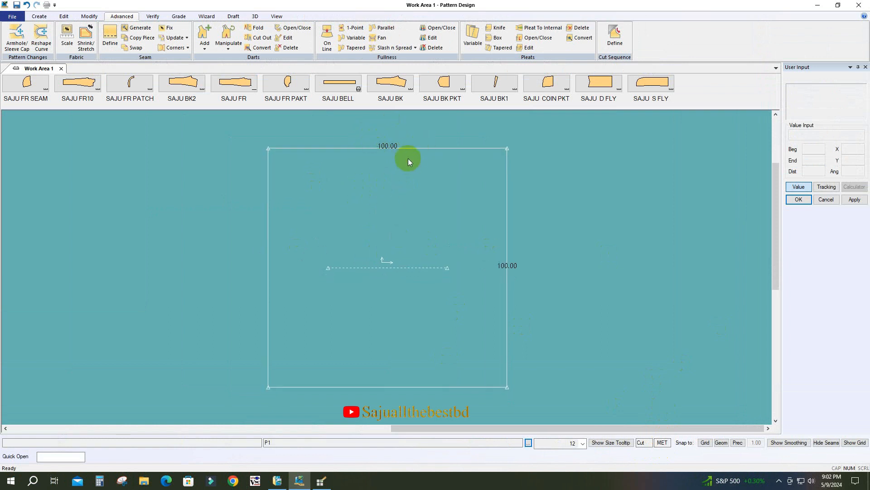
click(662, 442)
drag(428, 262, 397, 256)
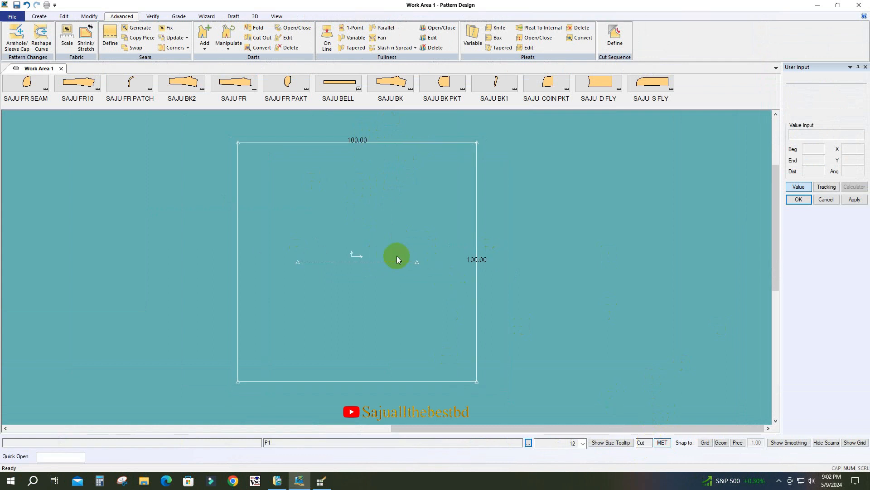
click(374, 230)
drag(374, 229, 399, 229)
scroll(399, 229, down, 2)
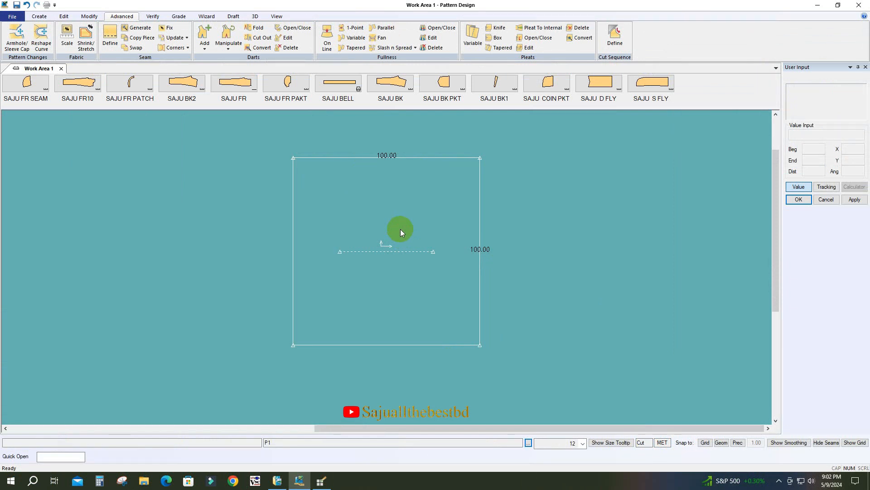
drag(429, 246, 421, 241)
scroll(366, 208, up, 3)
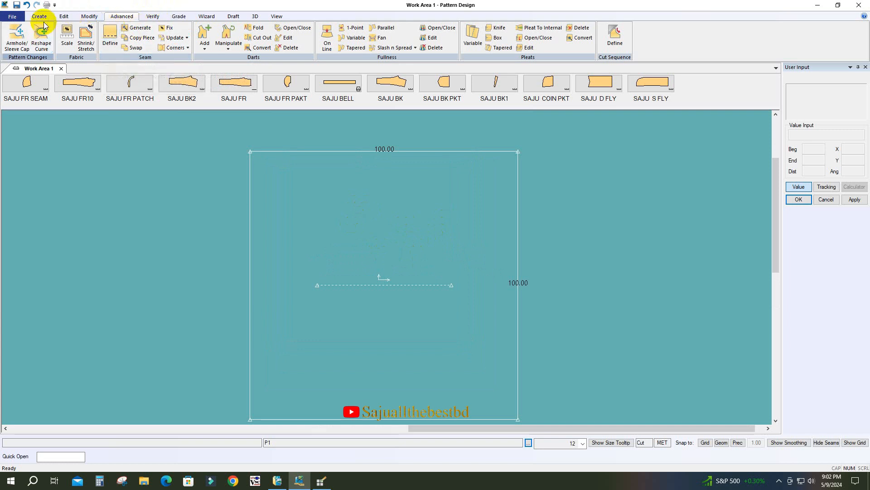
click(64, 18)
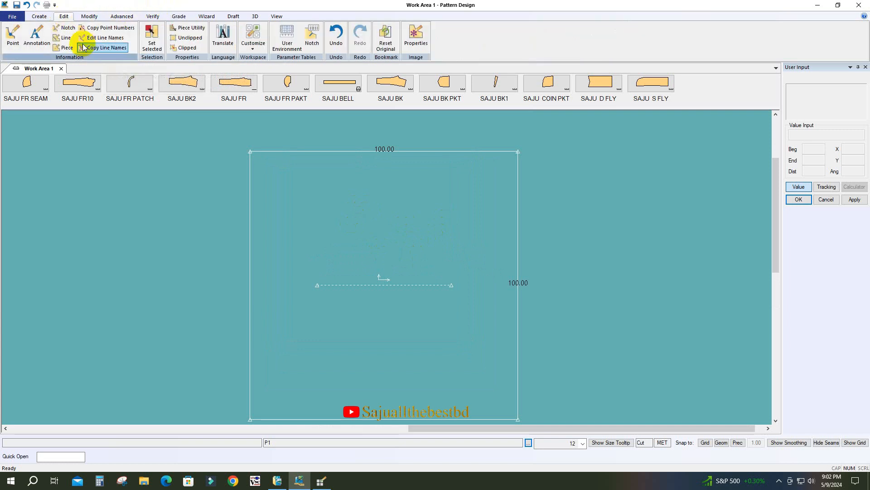
click(40, 40)
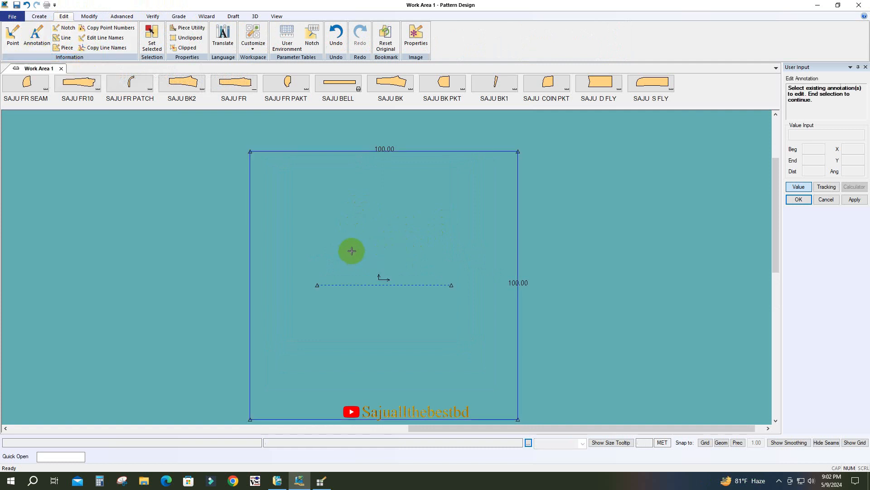
click(330, 205)
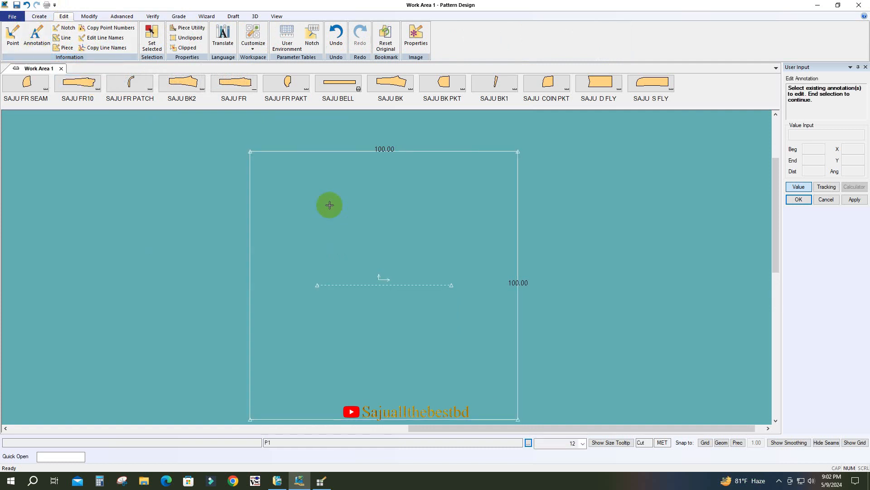
right_click(317, 199)
click(317, 199)
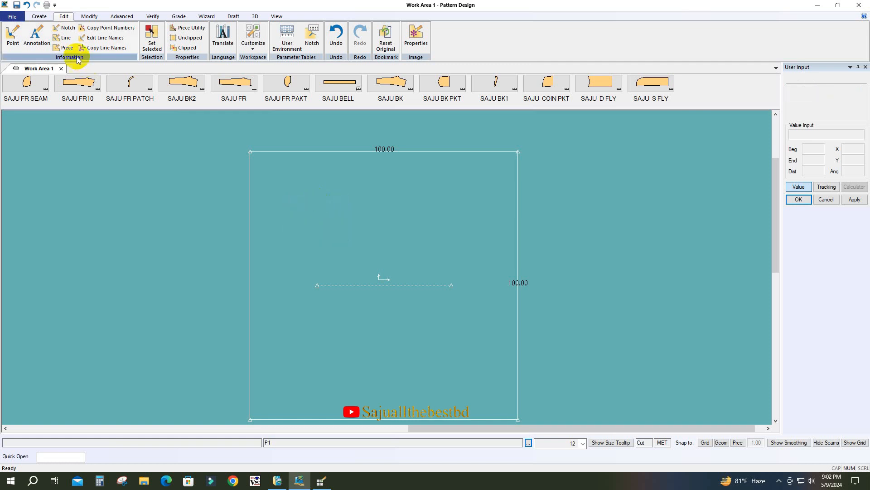
Add a two-line annotation, "miter----39.37" and "inch--154", with character size 5 inside the square piece
click(39, 16)
click(239, 39)
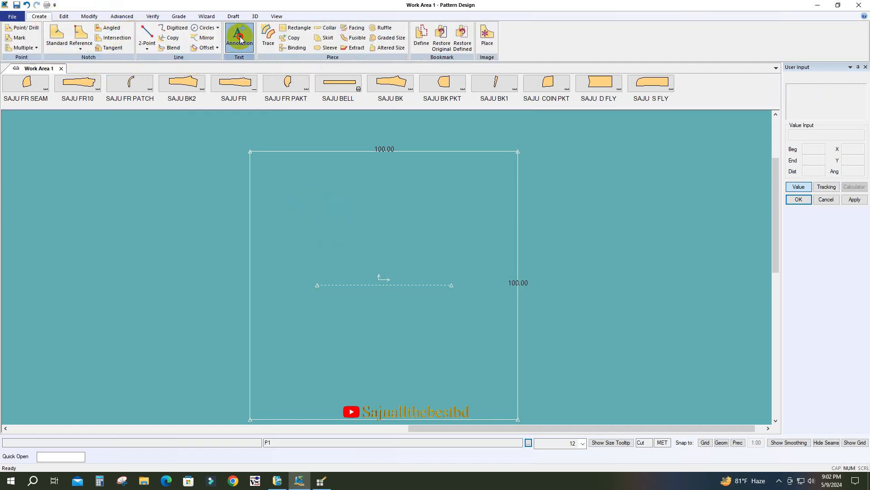
click(336, 260)
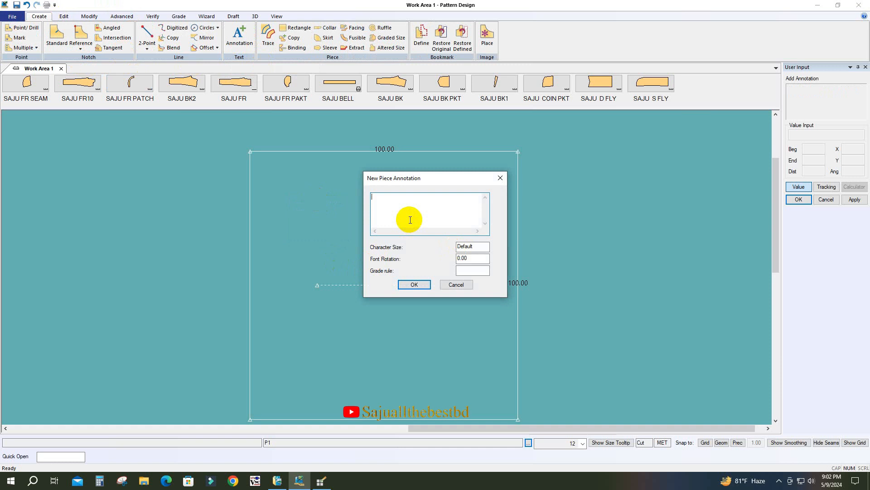
text(miter)
double_click(471, 246)
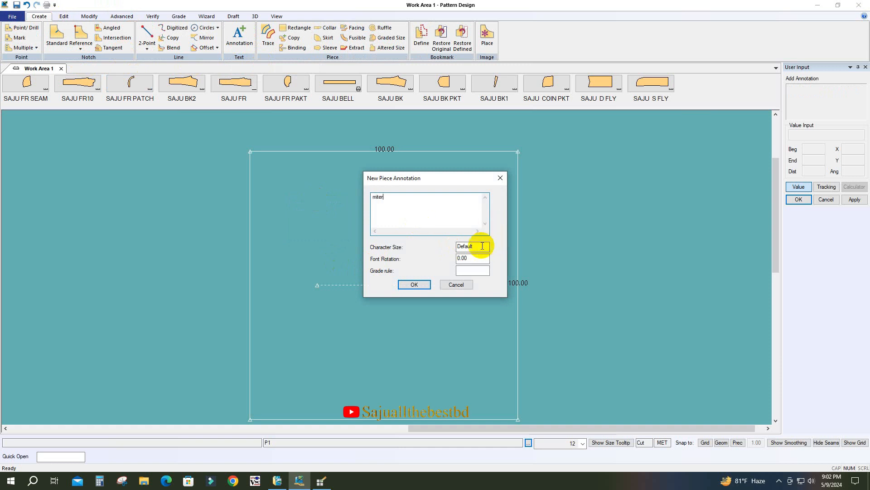
text(5)
click(397, 196)
text(-)
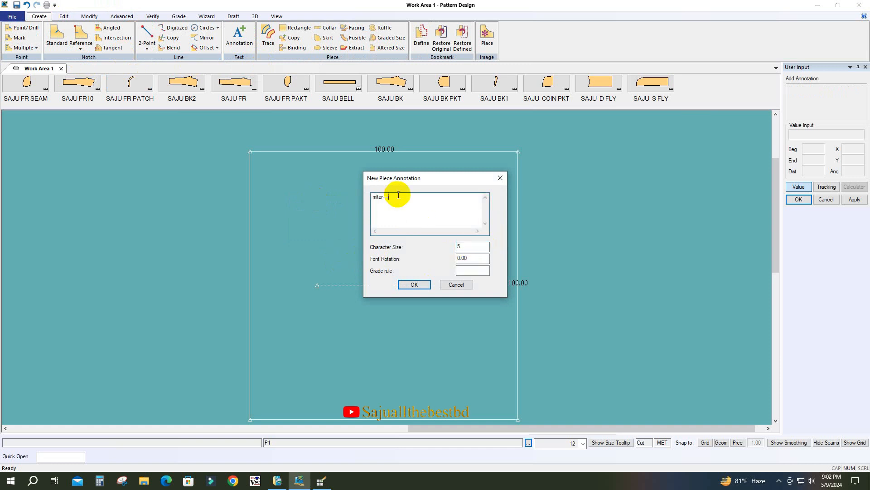
text(--39.37)
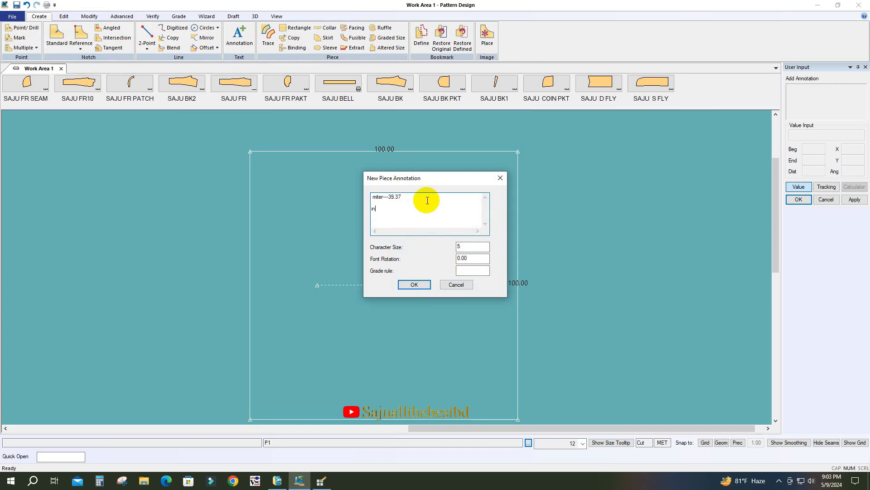
text(54)
key(Return)
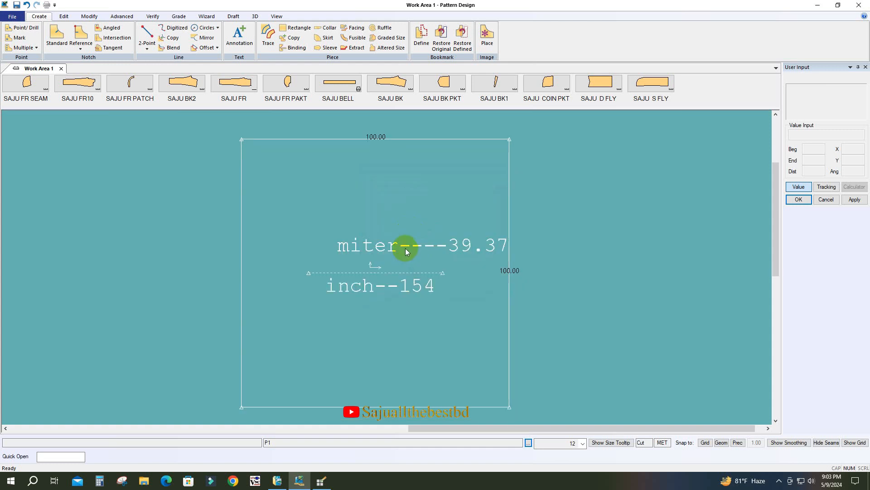
Move the annotation above the square's grain line into its upper area, and shift the square piece slightly
click(89, 16)
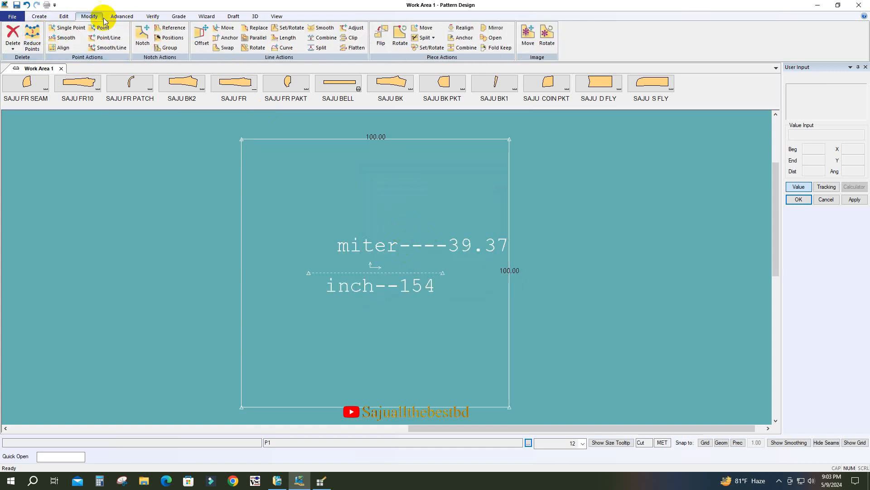
click(64, 16)
click(36, 35)
click(453, 246)
click(498, 198)
click(274, 167)
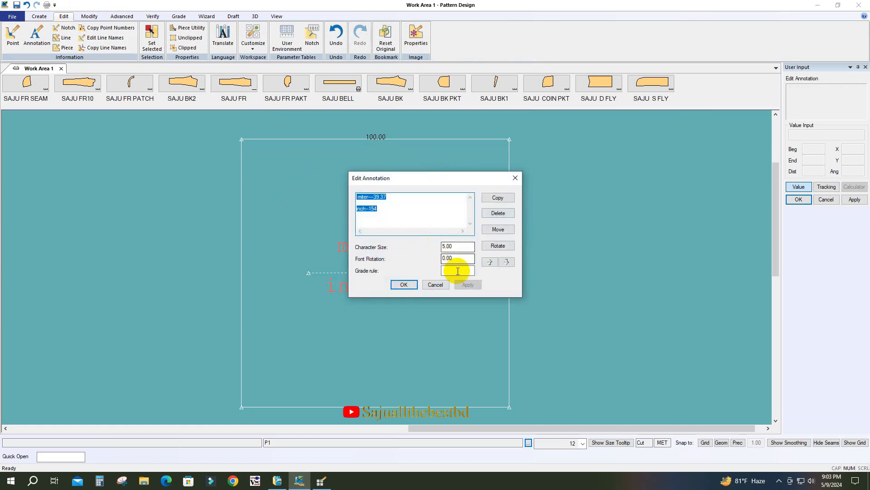
click(499, 229)
click(282, 182)
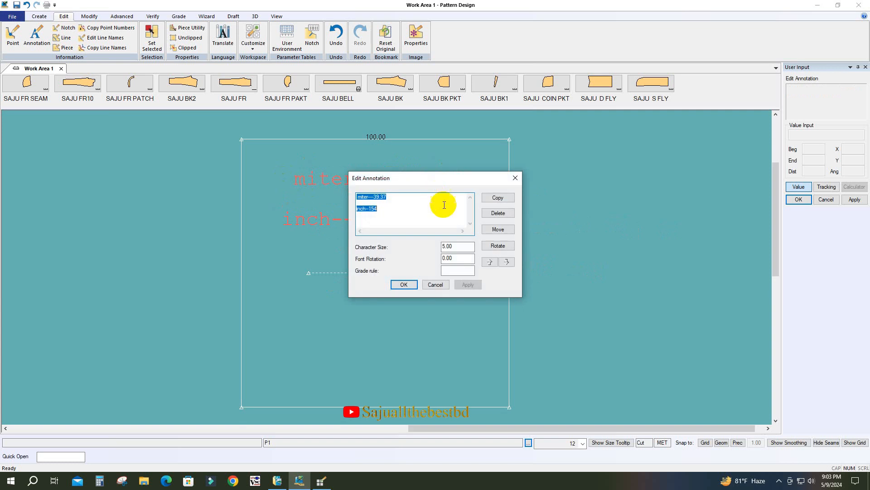
click(403, 285)
right_click(429, 195)
click(429, 195)
click(409, 221)
click(418, 221)
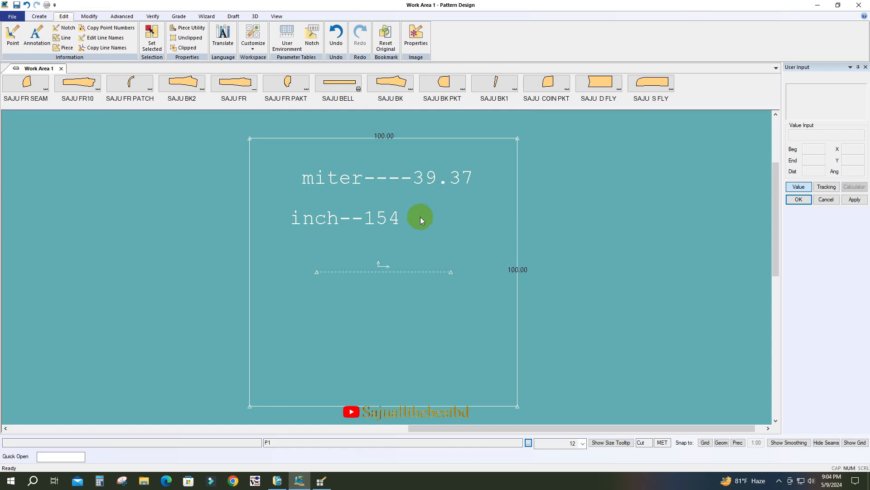
Shift the SAJU FR10 trouser front piece slightly away from the back piece
scroll(452, 210, down, 2)
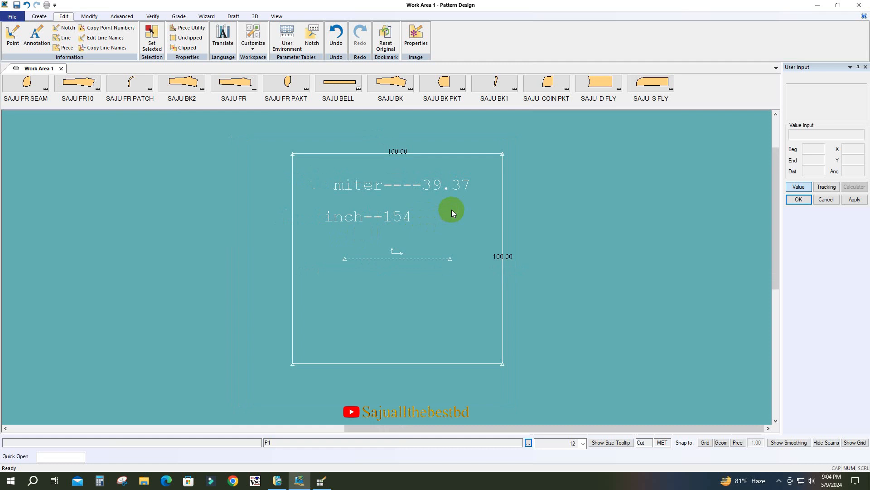
scroll(575, 208, down, 2)
scroll(295, 320, up, 4)
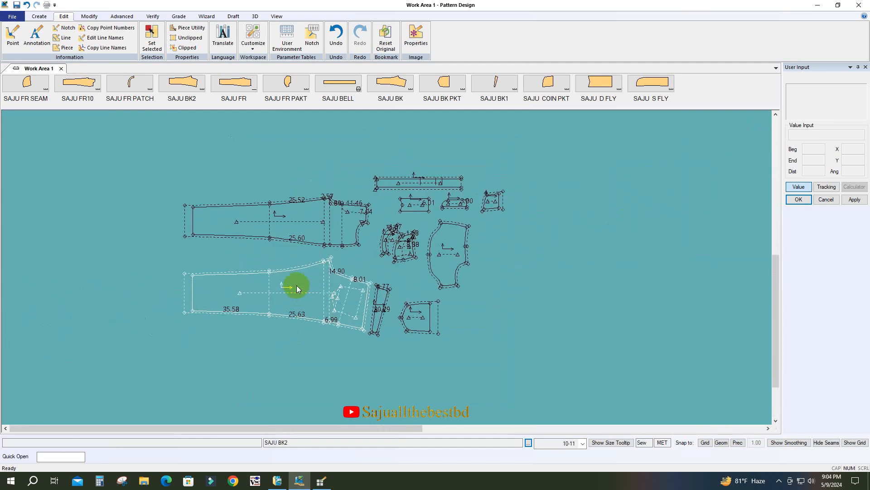
scroll(316, 273, up, 2)
click(335, 235)
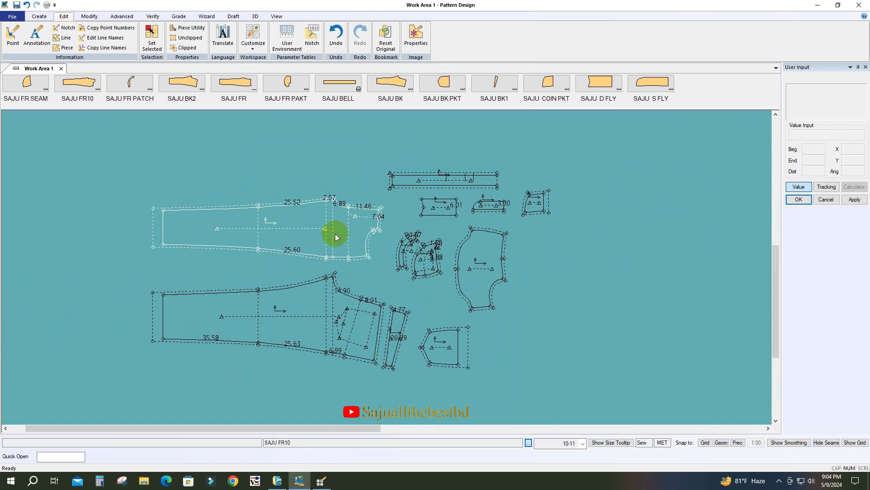
click(328, 234)
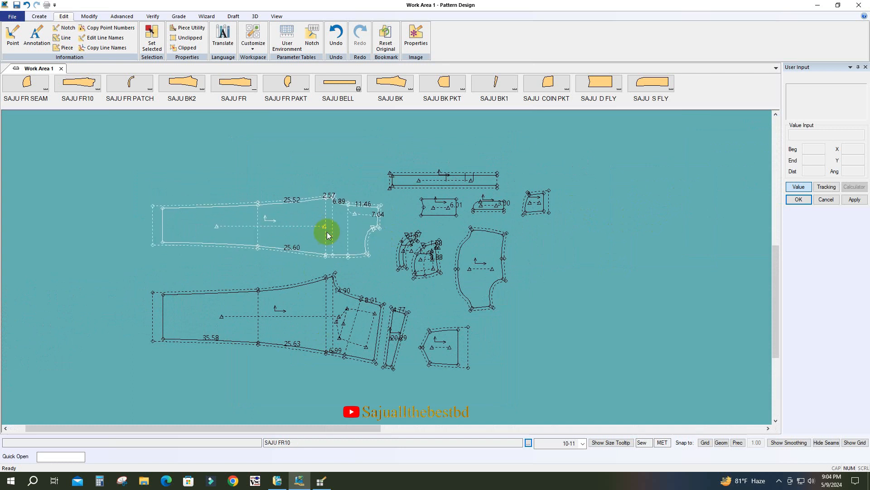